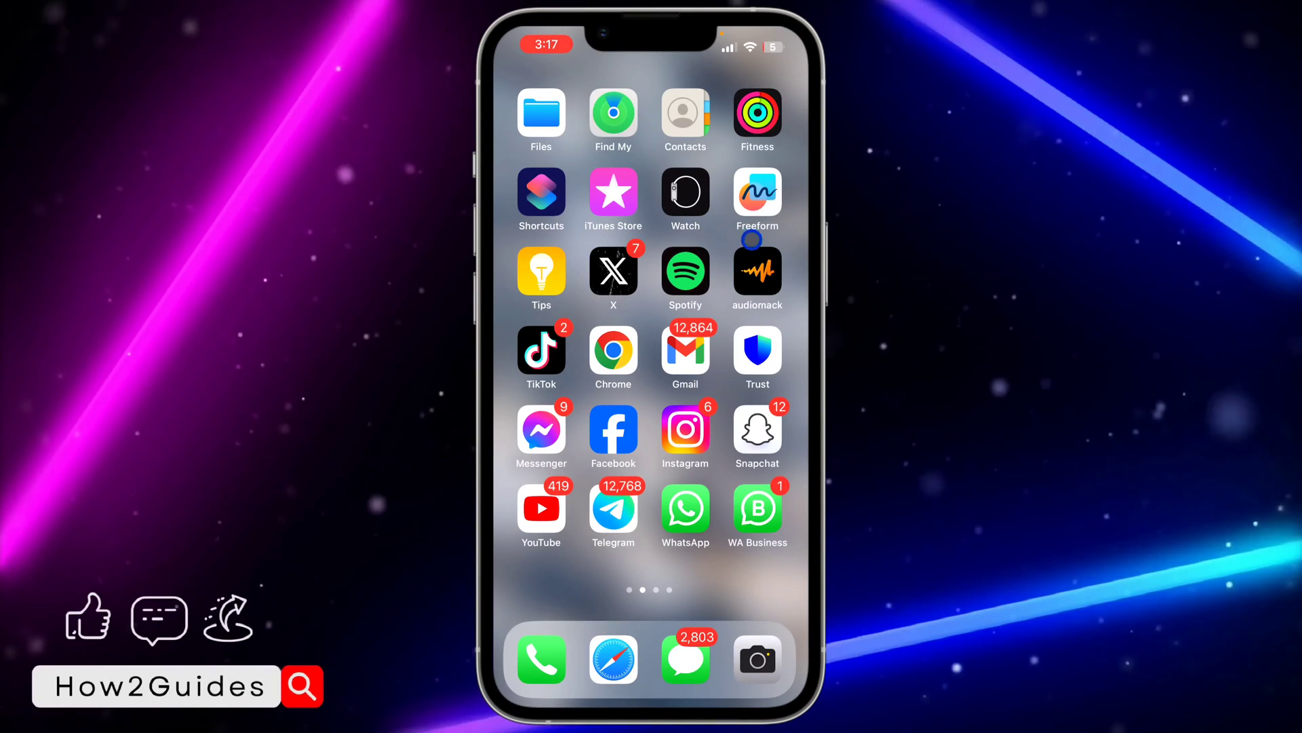
- Launch Spotify from the iPhone home screen so its Home feed appears
{"action": "left_click", "coordinate": [694, 268]}
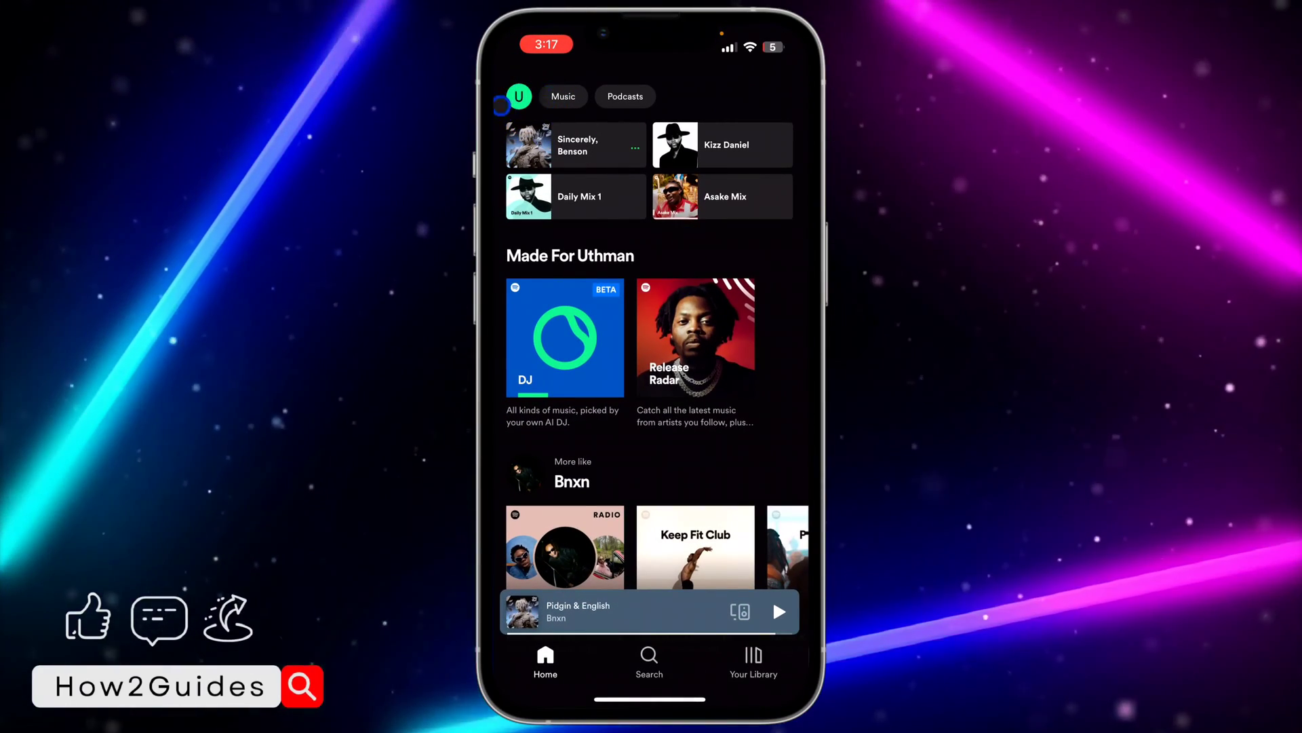
- Open Settings and privacy from the profile avatar's side drawer
{"action": "left_click", "coordinate": [519, 96]}
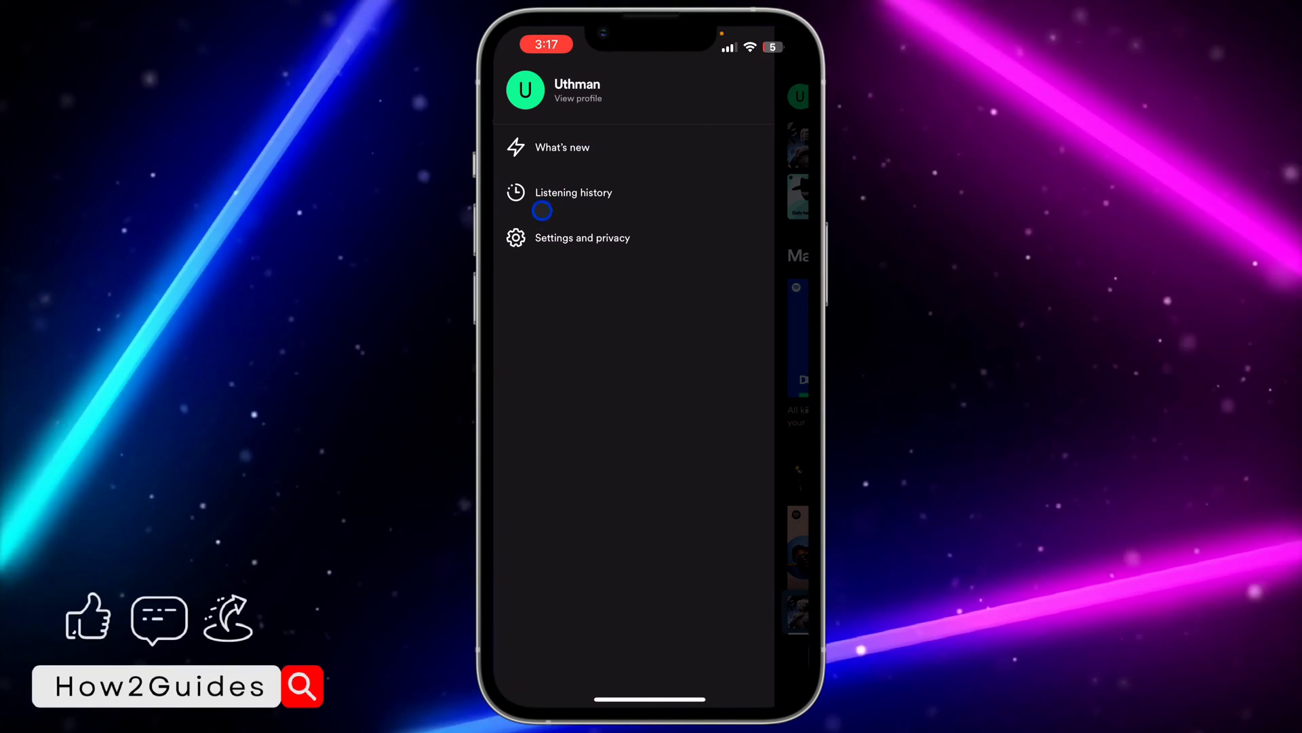
{"action": "left_click", "coordinate": [650, 238]}
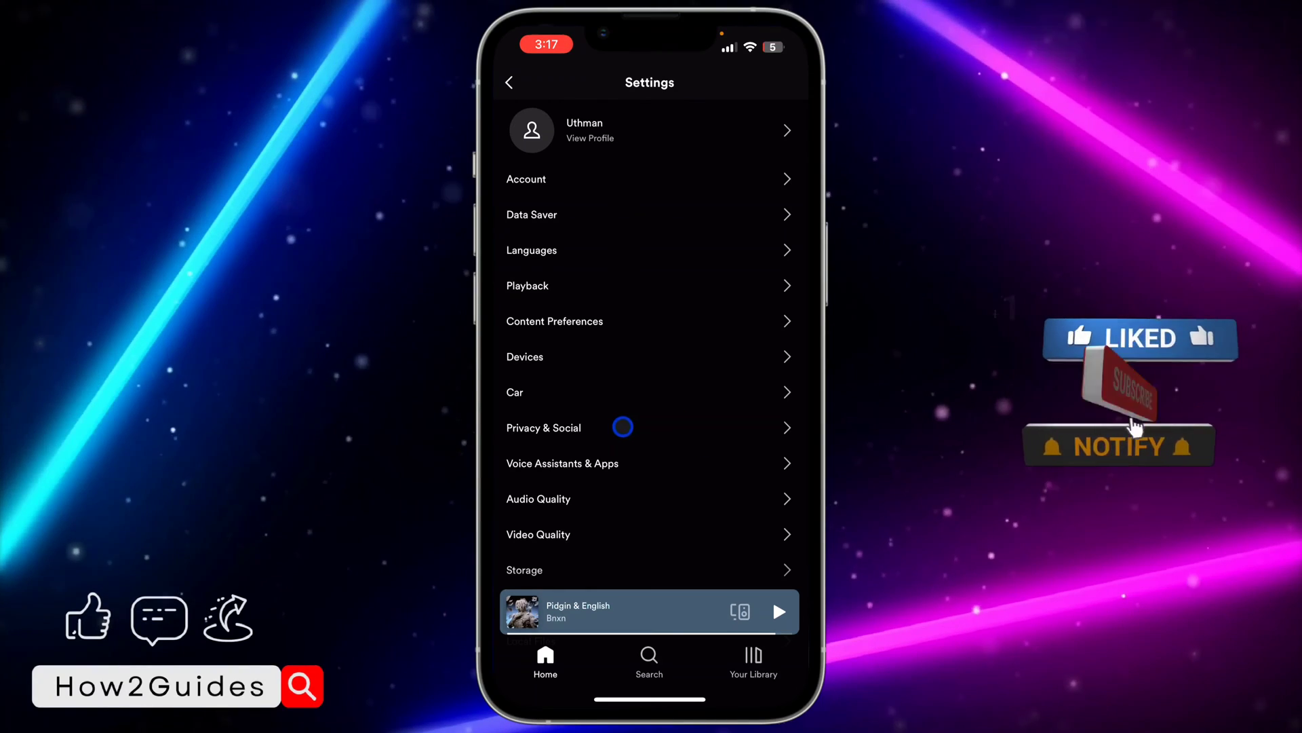
{"action": "left_click_drag", "start_coordinate": [619, 425], "coordinate": [638, 370]}
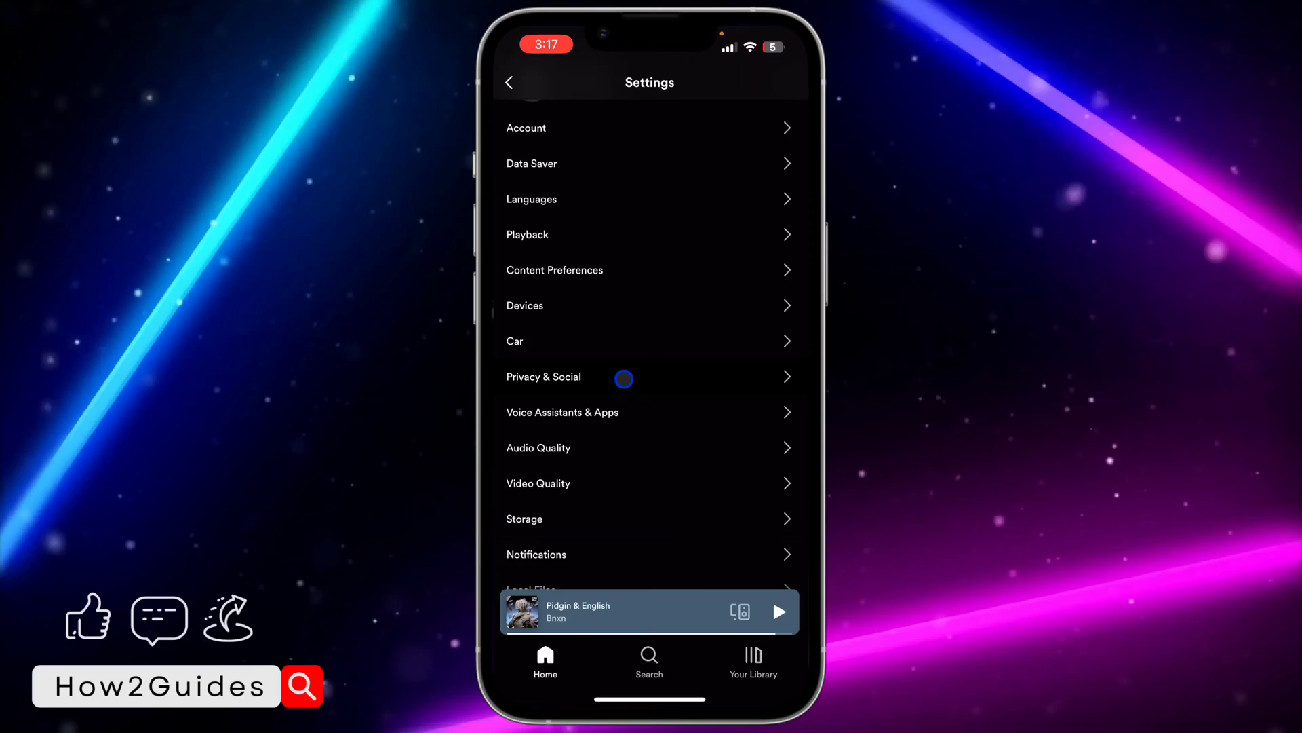
- Open the Blocked accounts list under Privacy & Social, showing one blocked account
{"action": "left_click", "coordinate": [621, 377]}
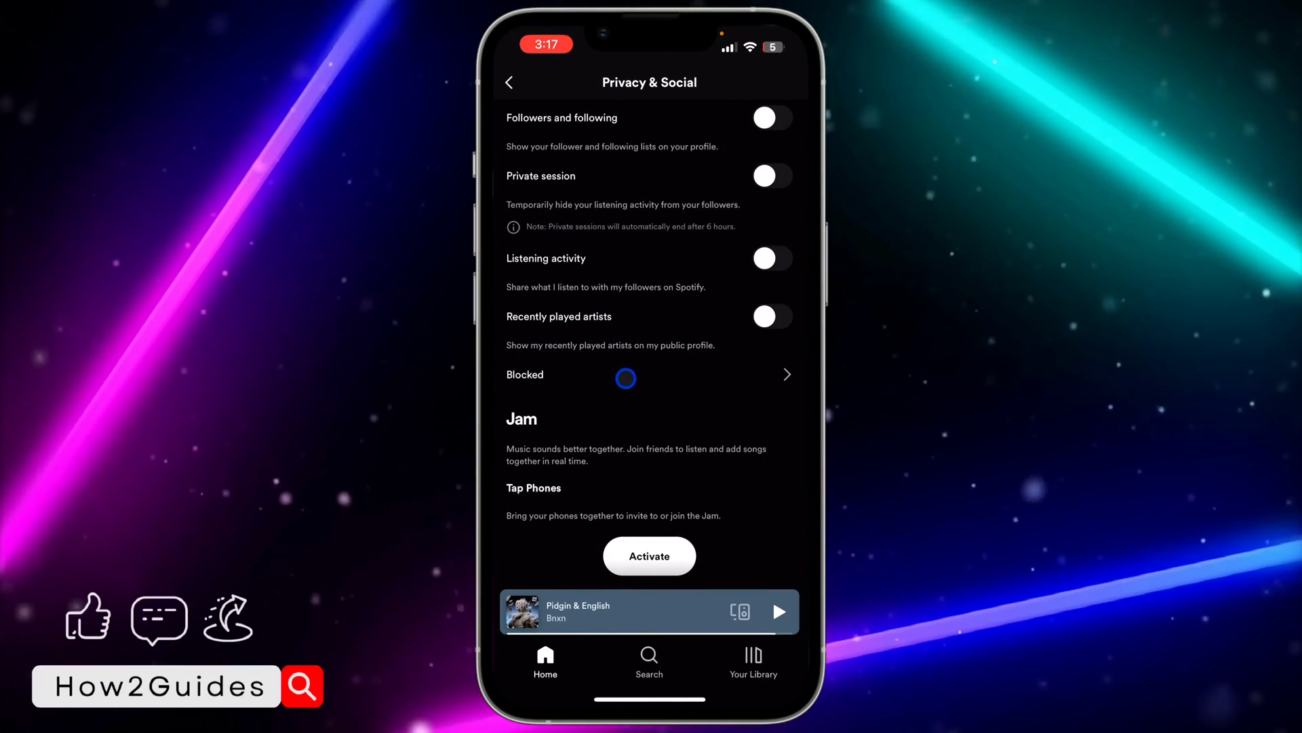
{"action": "left_click", "coordinate": [624, 377]}
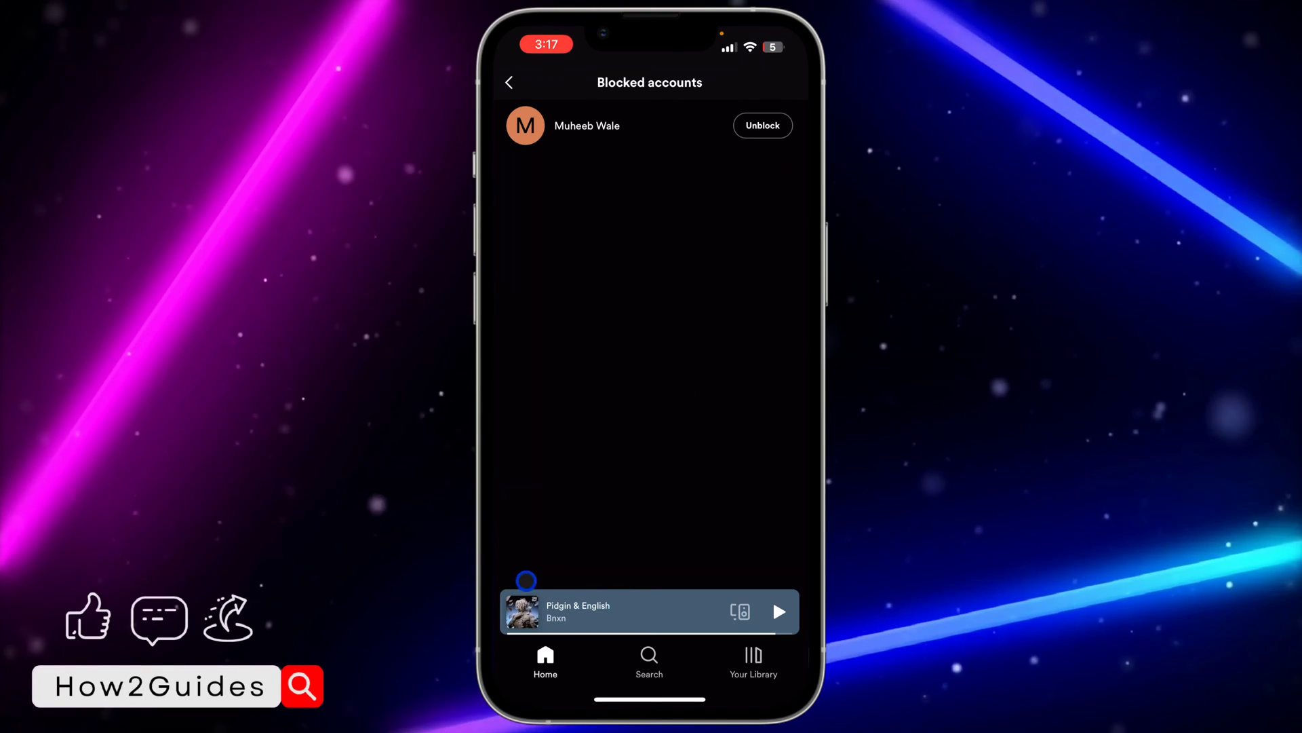
- Tap Unblock on the single blocked account to bring up the confirmation prompt
{"action": "left_click", "coordinate": [758, 122]}
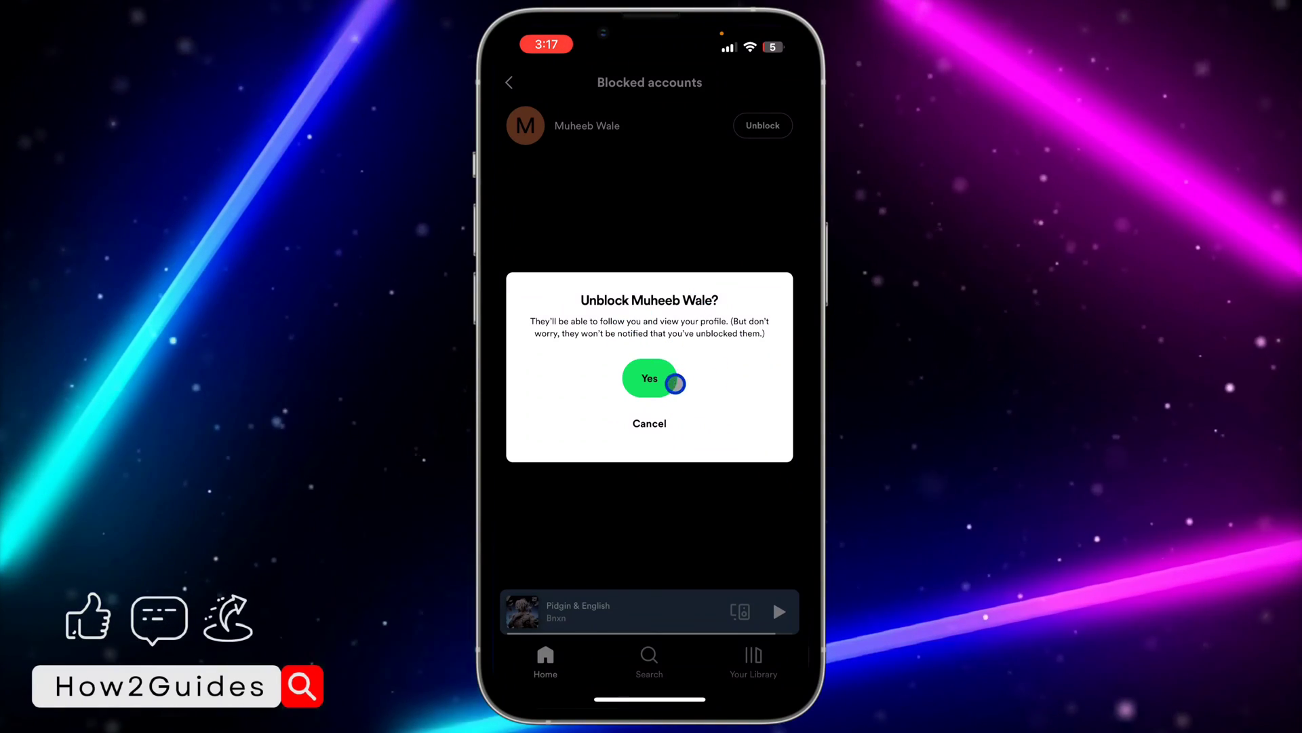
- Confirm the unblock so the list reads 'No Blocked Users', then back out to Home
{"action": "left_click", "coordinate": [670, 380]}
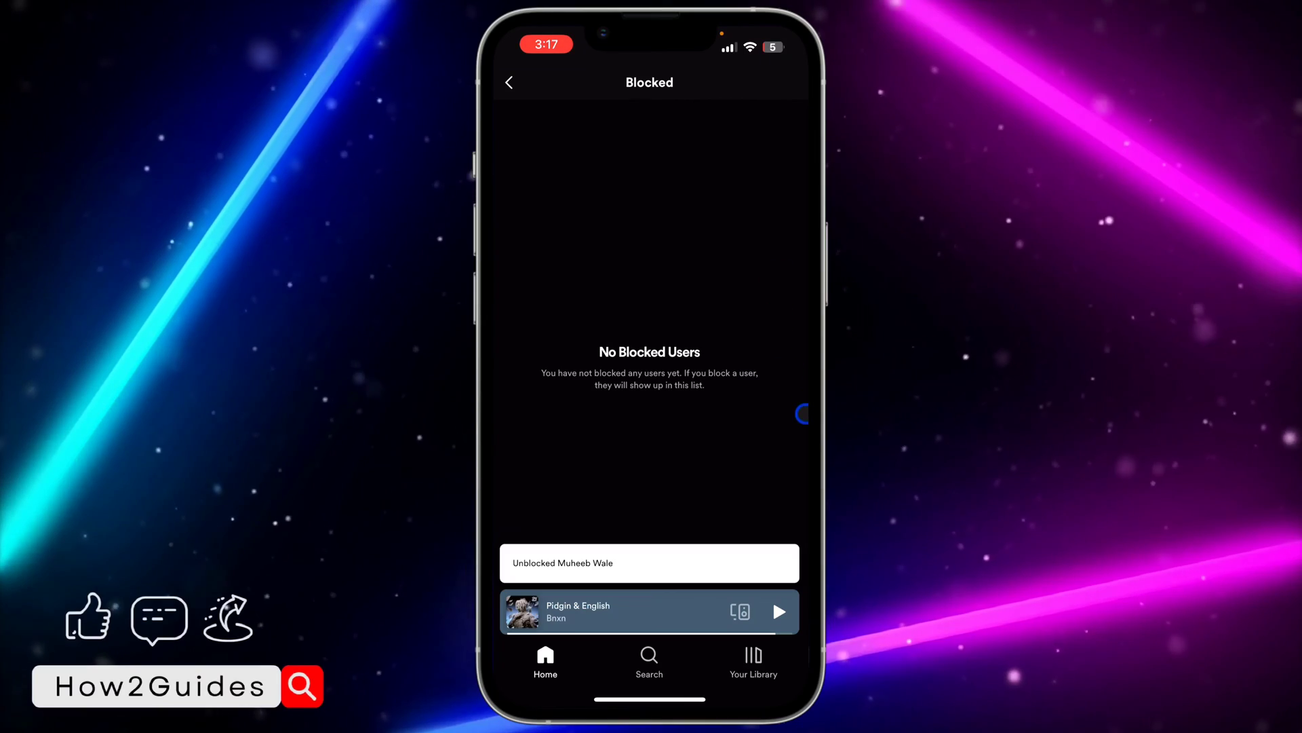
{"action": "left_click", "coordinate": [510, 82]}
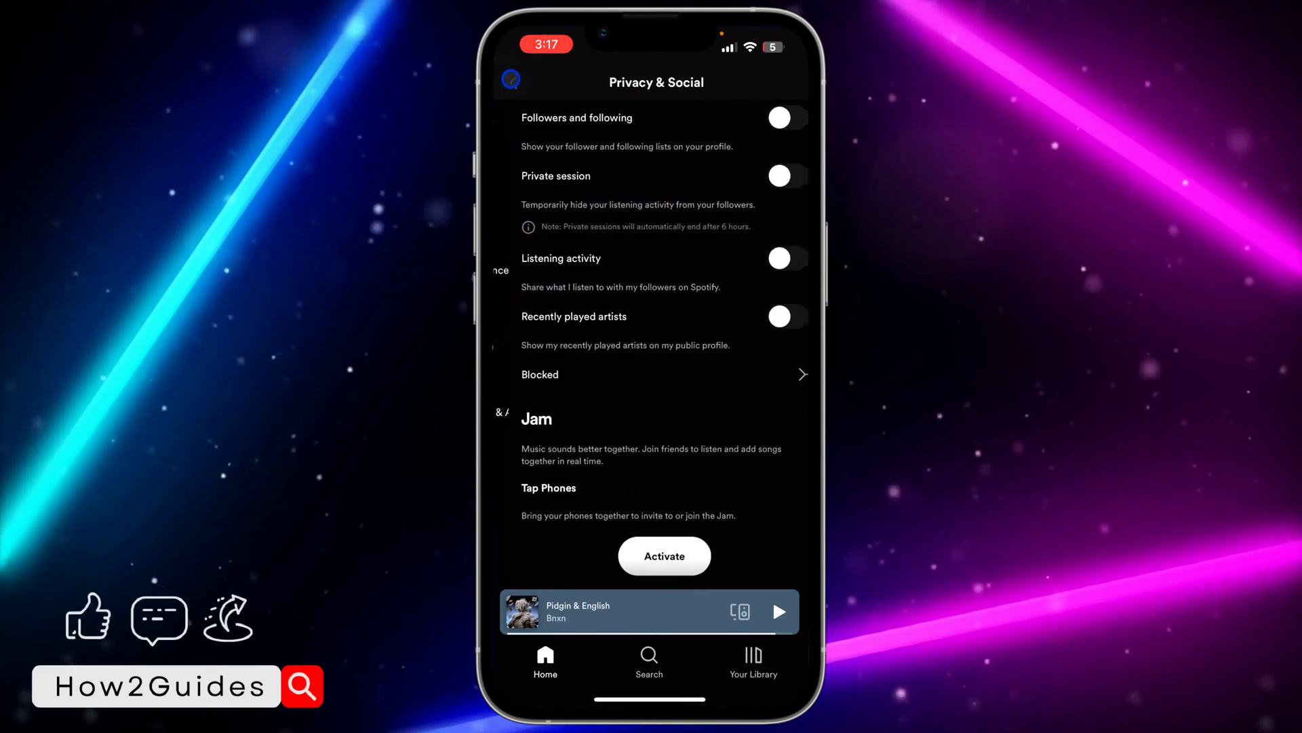
{"action": "left_click", "coordinate": [510, 81]}
- Leave Spotify for the iPhone home screen and open Control Center
{"action": "left_click_drag", "start_coordinate": [650, 700], "coordinate": [649, 459]}
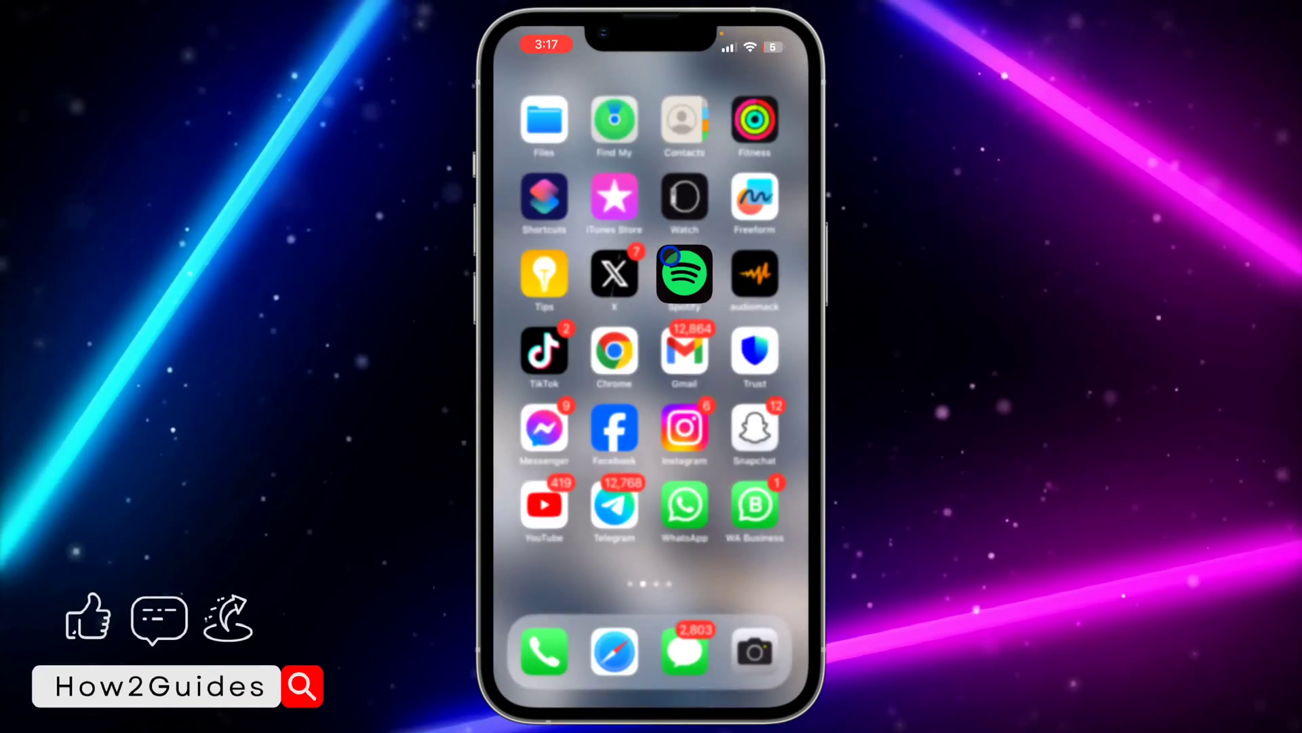
{"action": "left_click_drag", "start_coordinate": [753, 31], "coordinate": [753, 305]}
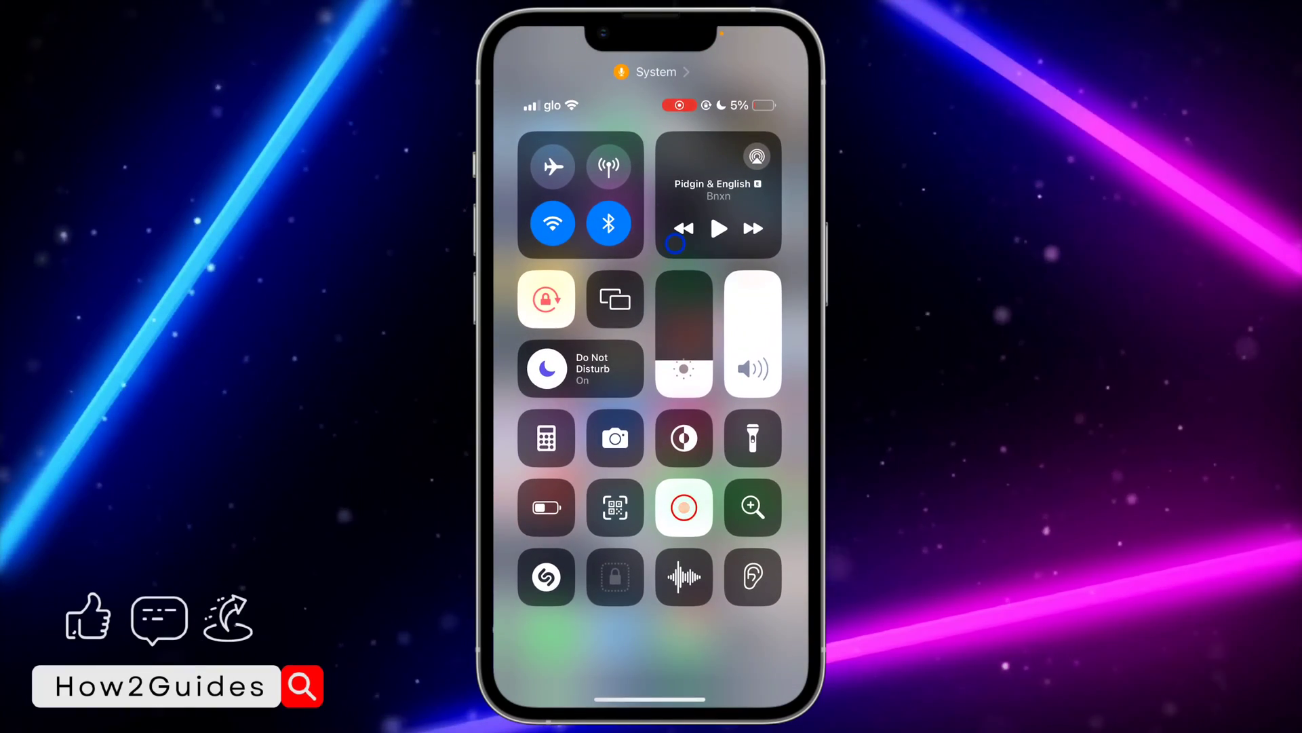
{"action": "left_click", "coordinate": [685, 508]}
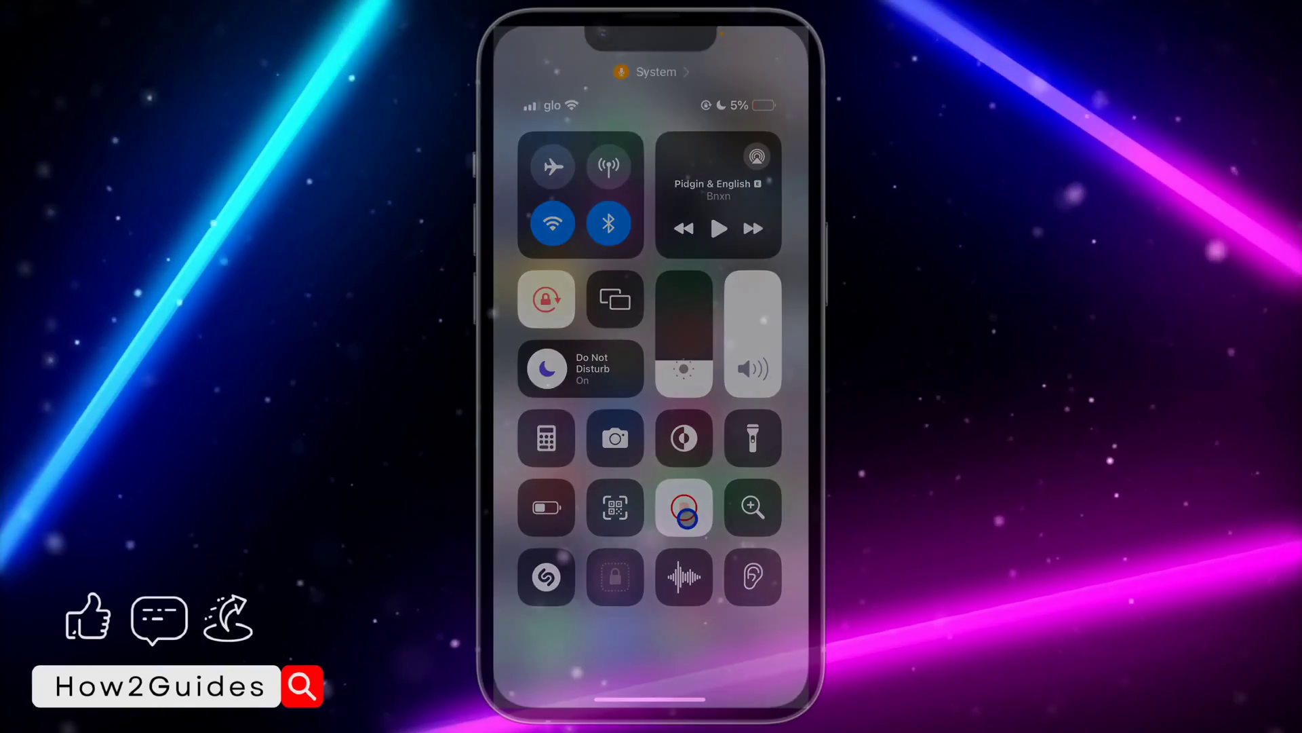